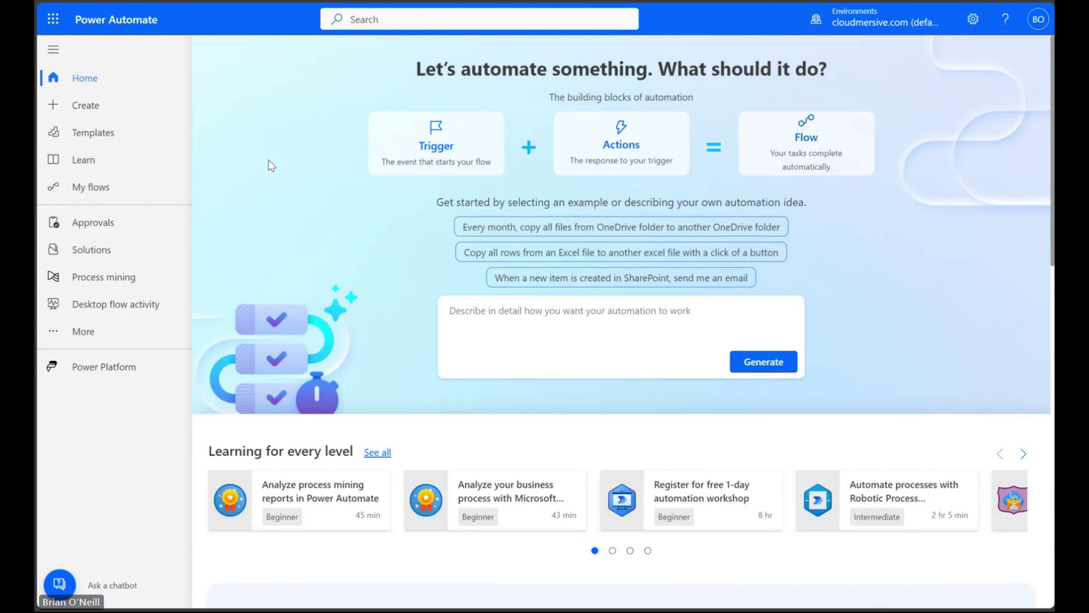
Step: Create an instant cloud flow with the 'Manually trigger a flow' trigger, then close Copilot
{"action": "left_click", "coordinate": [112, 108]}
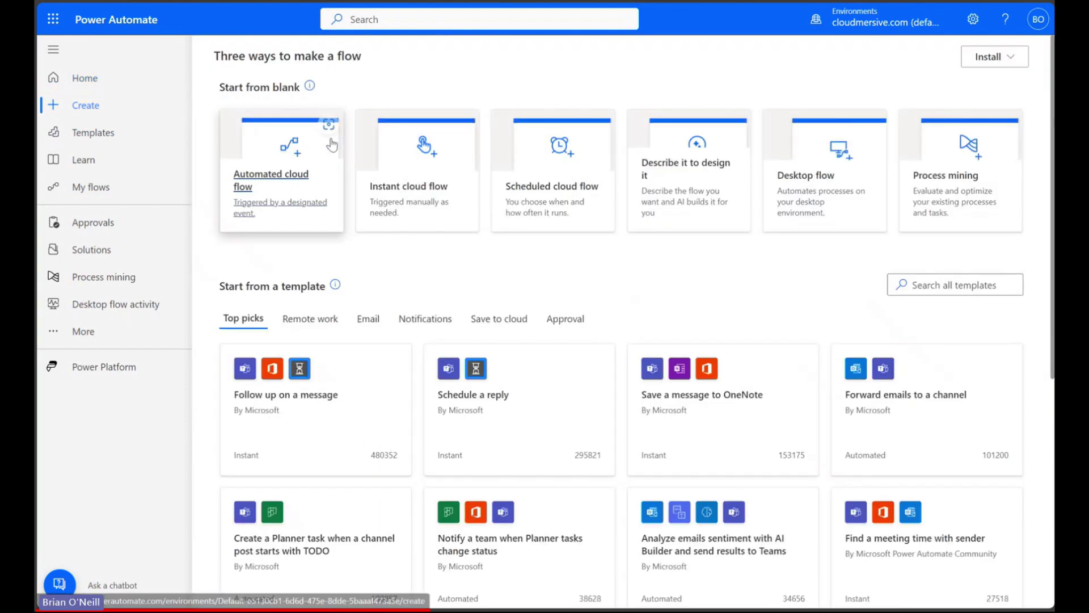
{"action": "left_click", "coordinate": [401, 198]}
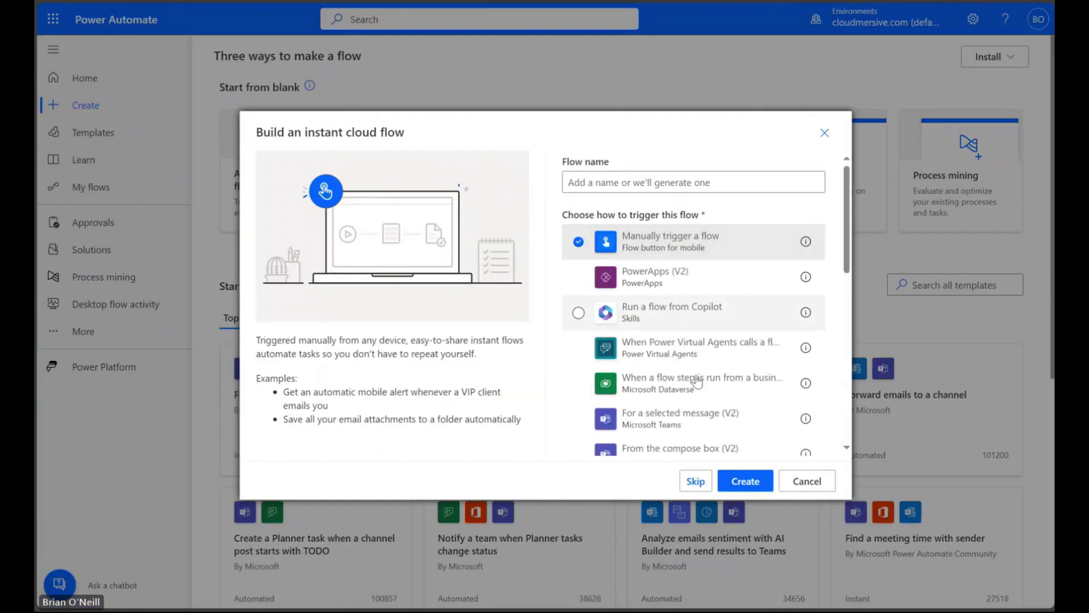
{"action": "left_click", "coordinate": [745, 481]}
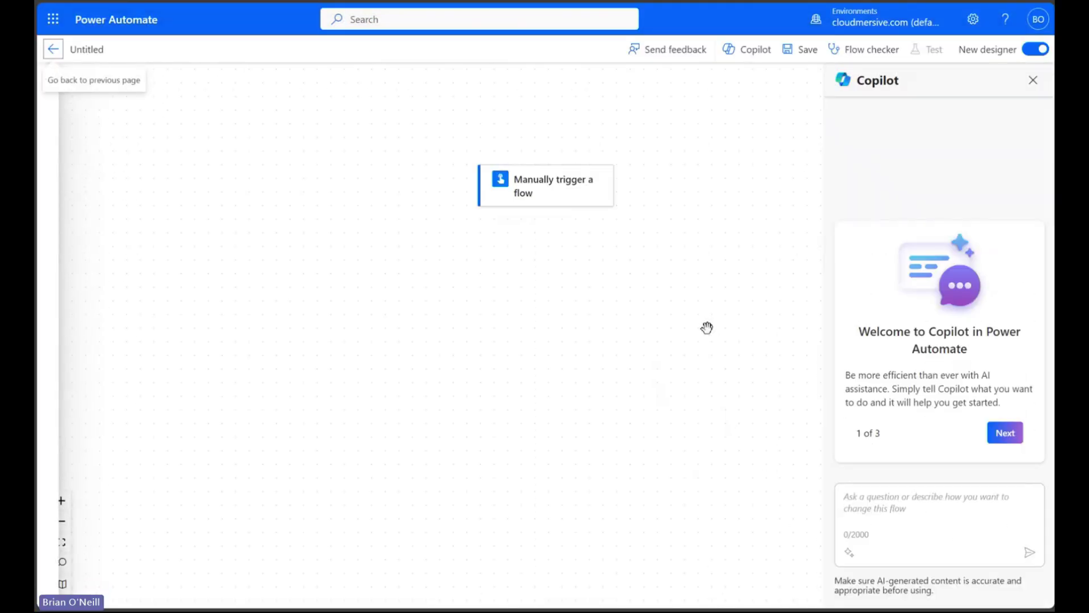
{"action": "left_click", "coordinate": [1033, 80]}
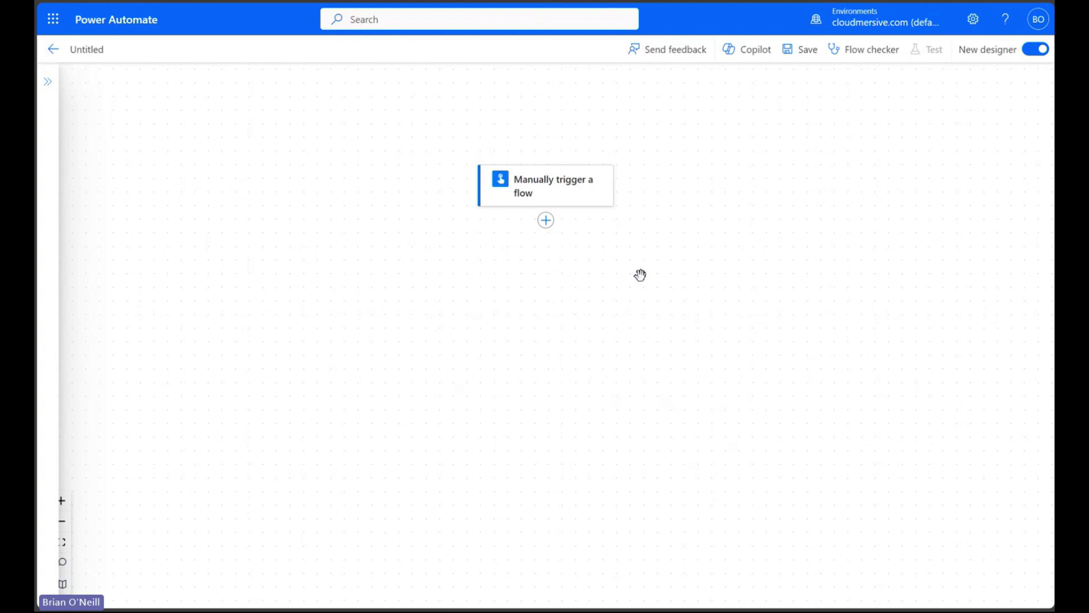
Step: Add OneDrive Get file content reading Root > Sample Files > Example Presentation.pptx
{"action": "left_click", "coordinate": [546, 222]}
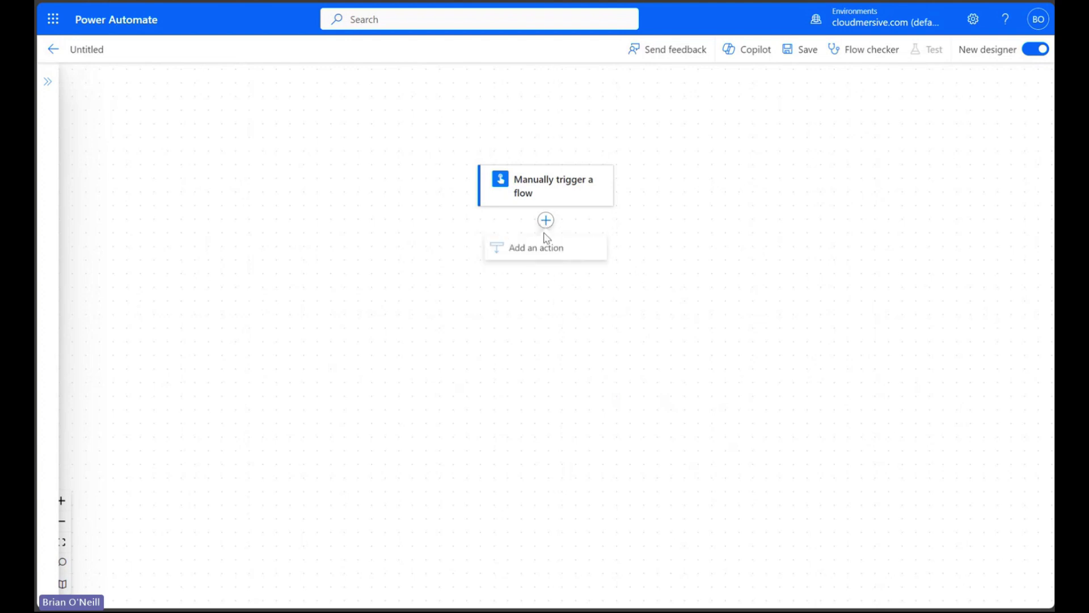
{"action": "left_click", "coordinate": [543, 246]}
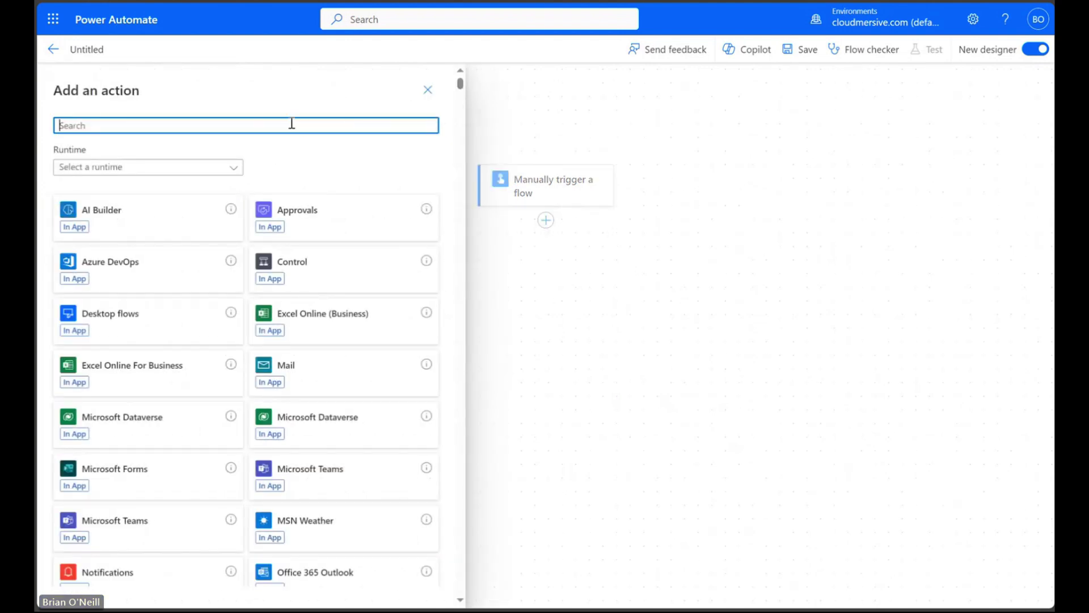
{"action": "type", "text": "get file content"}
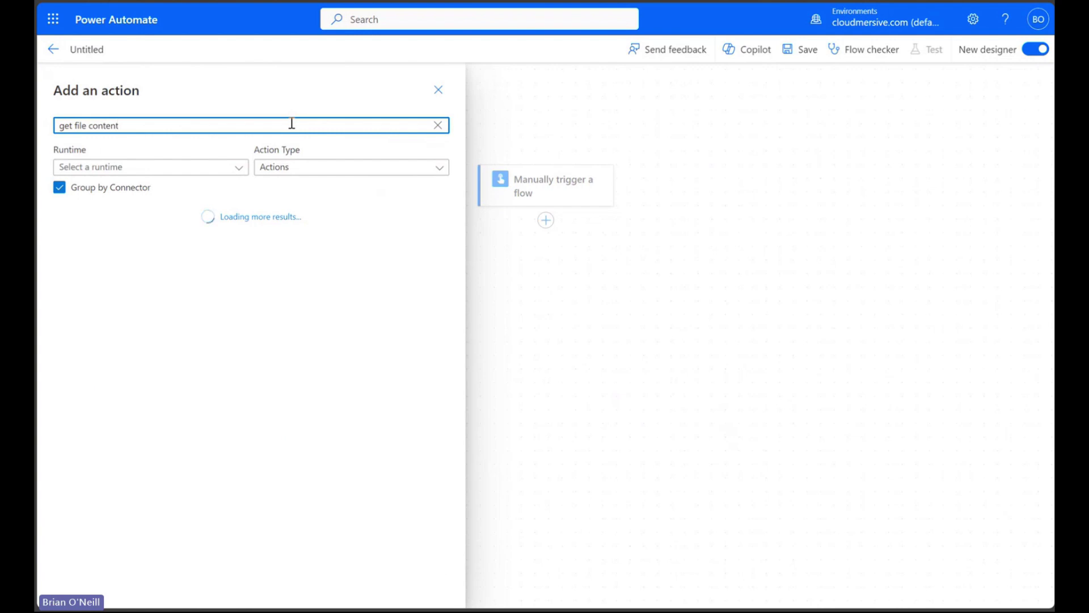
{"action": "left_click", "coordinate": [212, 257]}
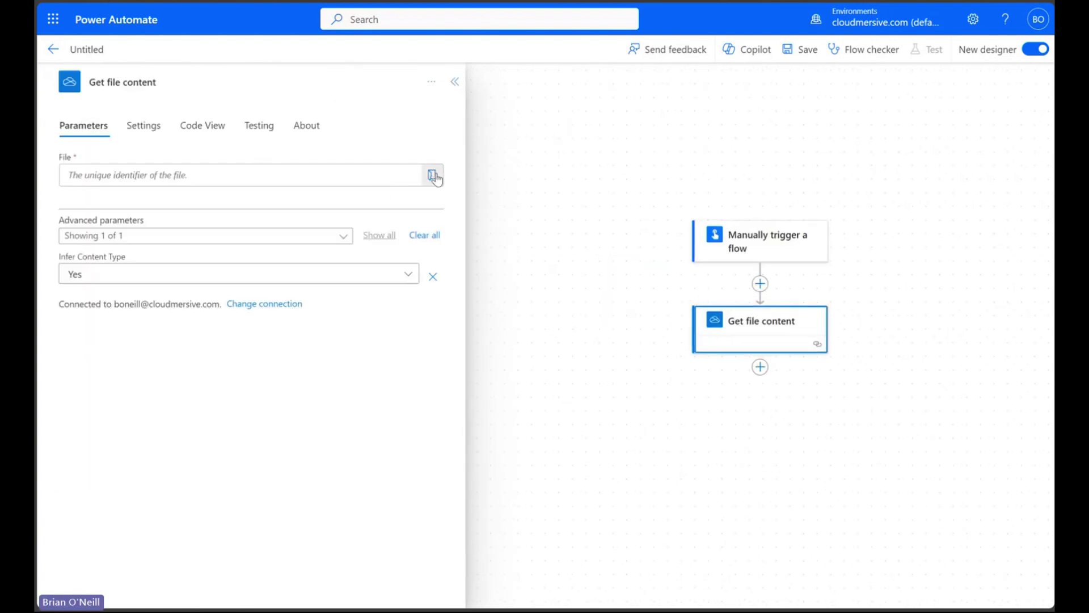
{"action": "left_click", "coordinate": [434, 176]}
{"action": "left_click", "coordinate": [676, 239]}
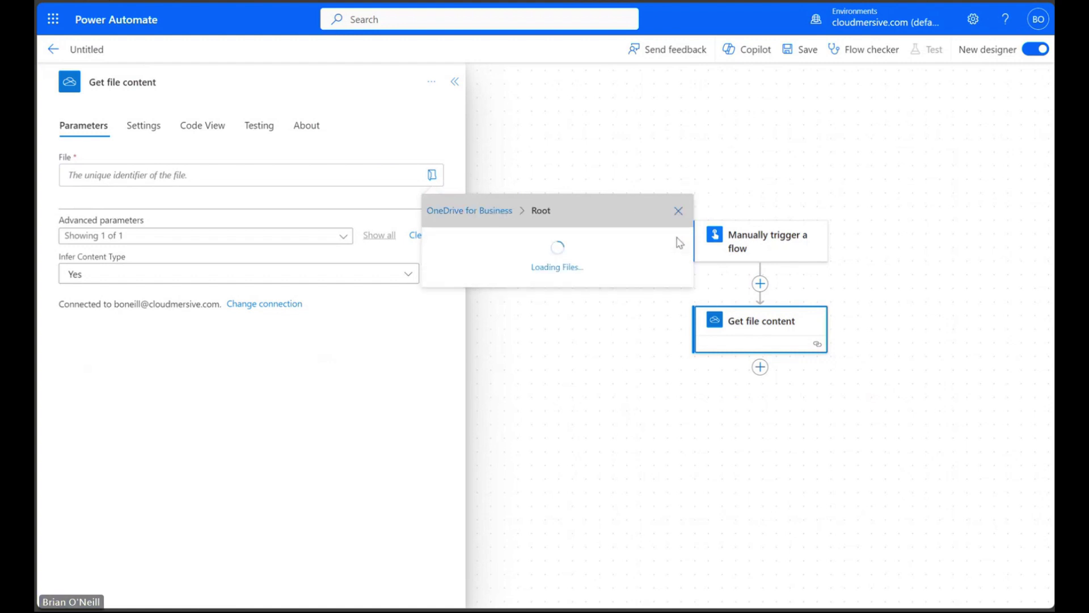
{"action": "left_click", "coordinate": [660, 484]}
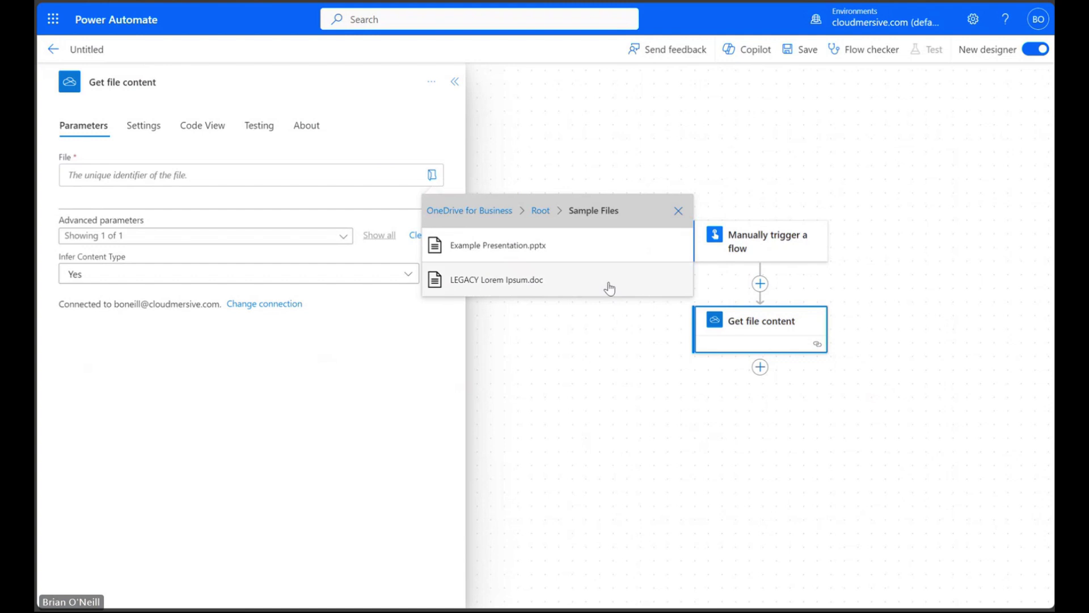
{"action": "left_click", "coordinate": [581, 254]}
{"action": "left_click", "coordinate": [454, 81]}
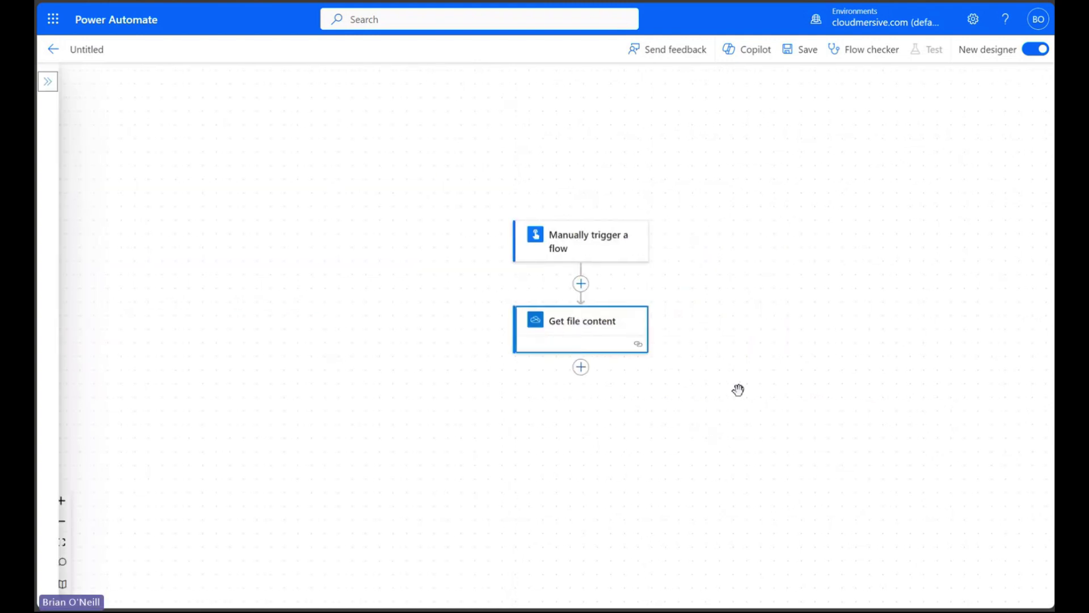
Step: Search 'cloudmersive' for the next step and expand every Document Conversion action
{"action": "left_click", "coordinate": [581, 366]}
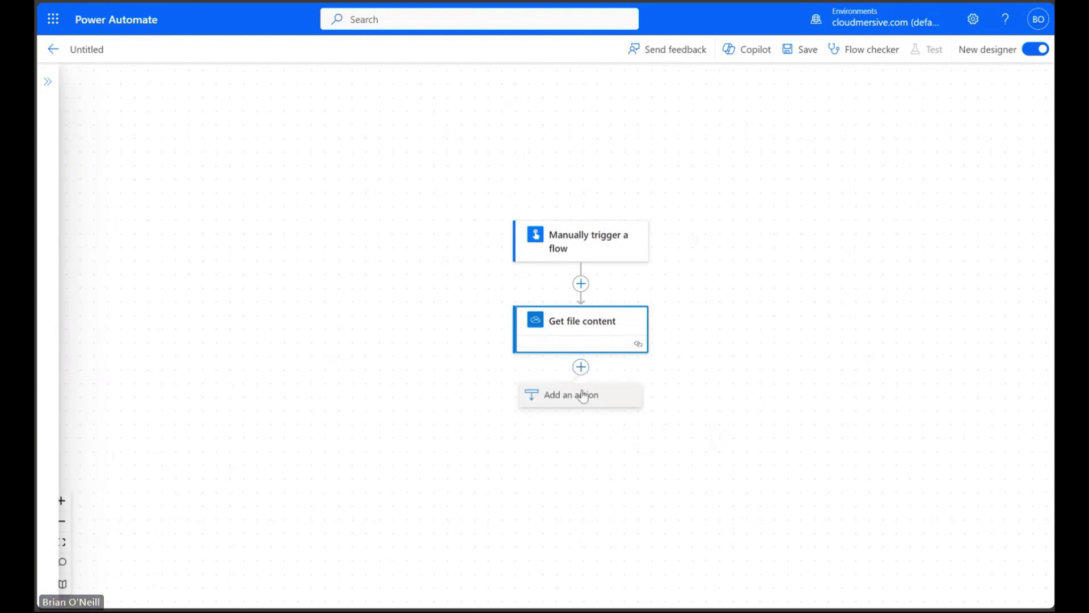
{"action": "left_click", "coordinate": [583, 396]}
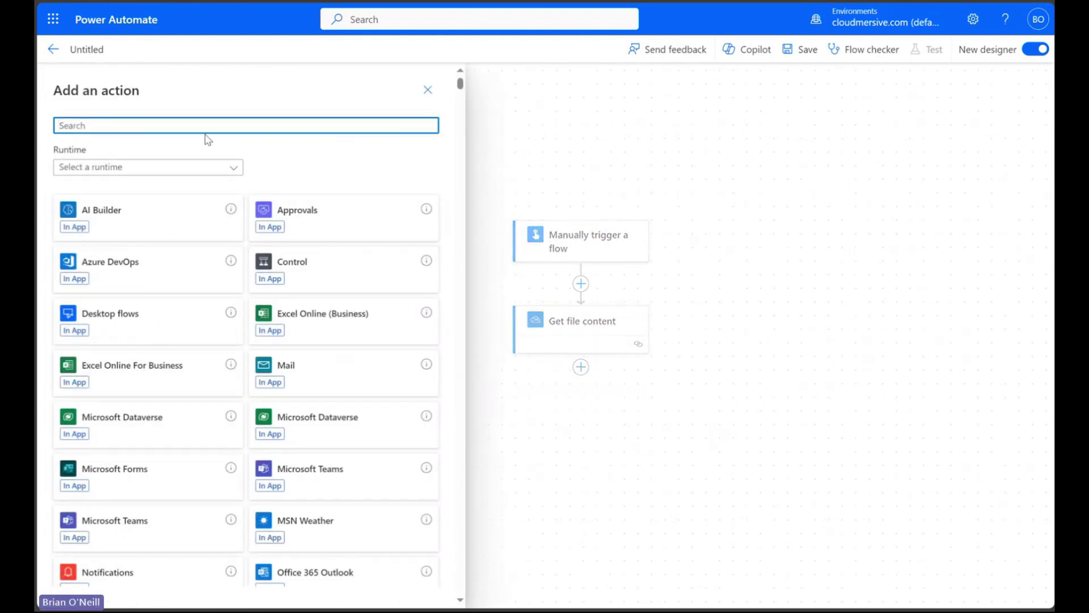
{"action": "type", "text": "cloudmersive"}
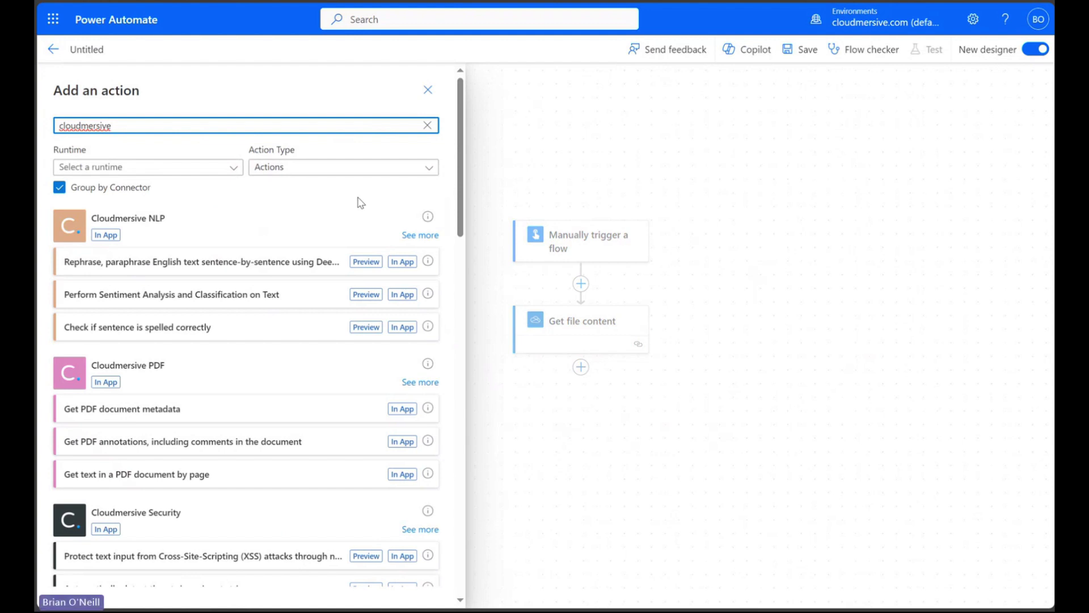
{"action": "scroll", "coordinate": [340, 261], "scroll_direction": "down", "scroll_amount": 9}
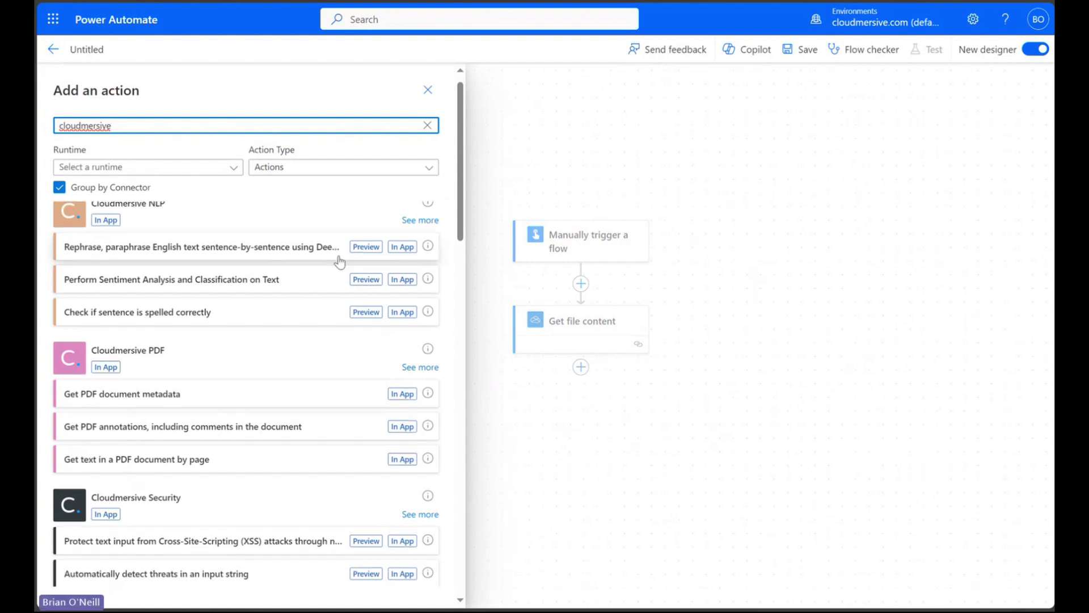
{"action": "scroll", "coordinate": [340, 261], "scroll_direction": "down", "scroll_amount": 3}
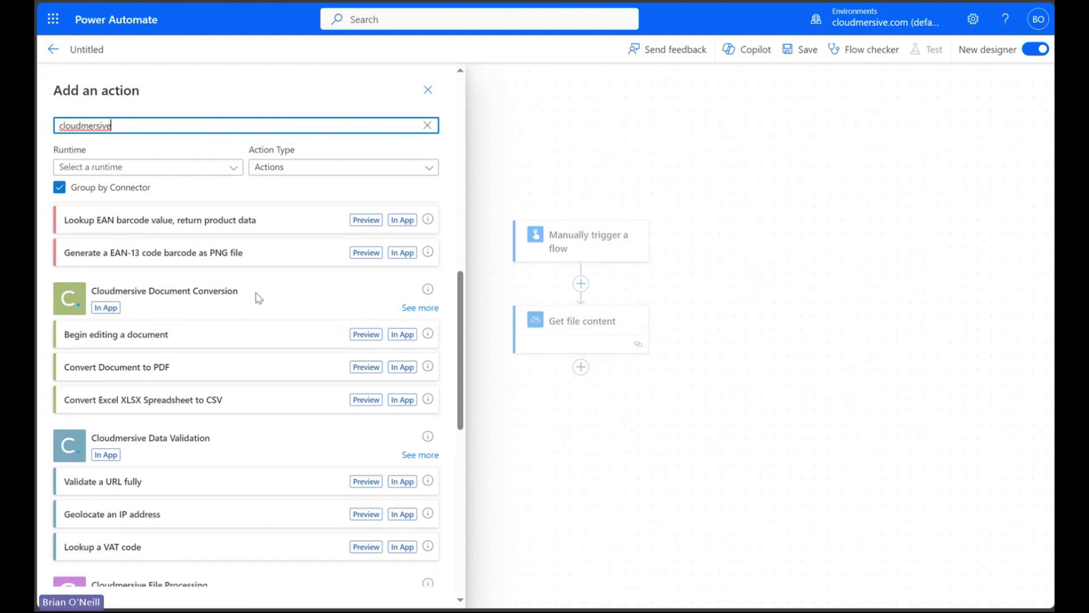
{"action": "left_click", "coordinate": [413, 308]}
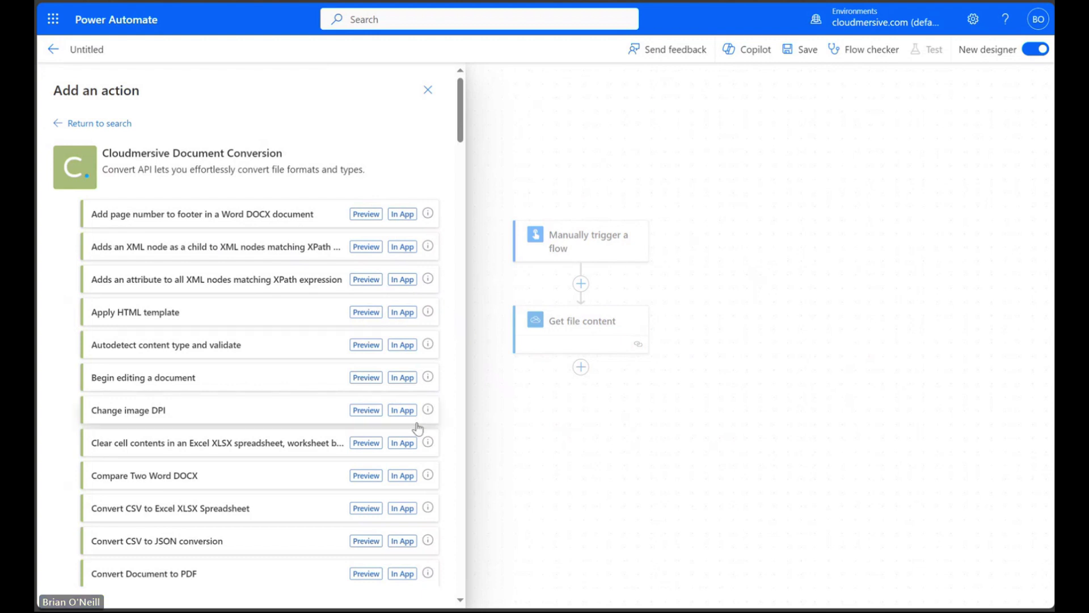
Step: Add the Cloudmersive 'Replace string in PowerPoint PPTX presentation' action after Get file content
{"action": "mouse_move", "coordinate": [430, 443]}
{"action": "scroll", "coordinate": [432, 444], "scroll_direction": "down", "scroll_amount": 20}
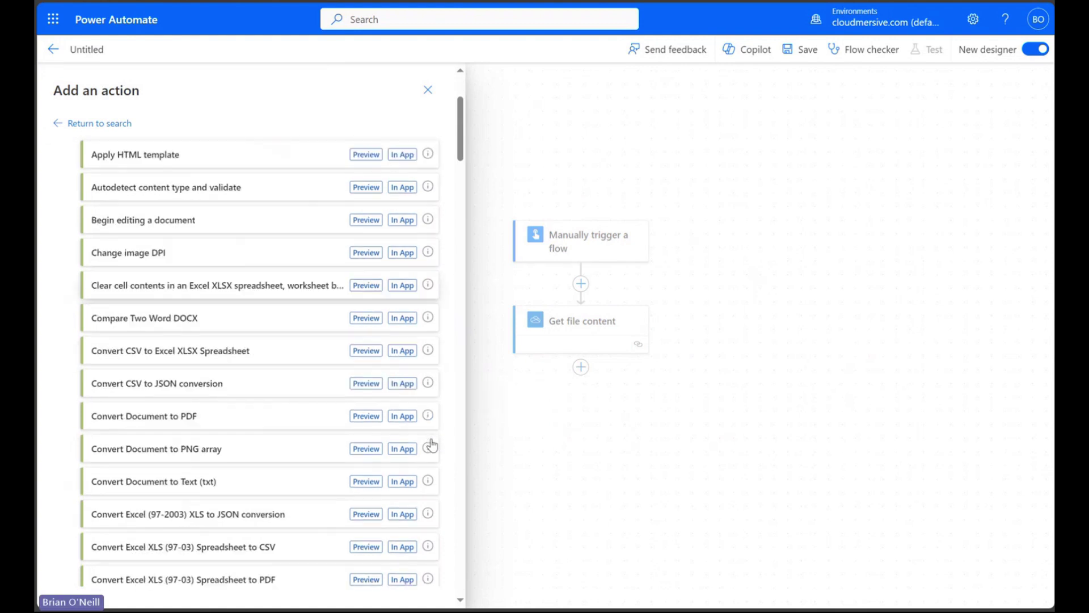
{"action": "scroll", "coordinate": [431, 445], "scroll_direction": "down", "scroll_amount": 20}
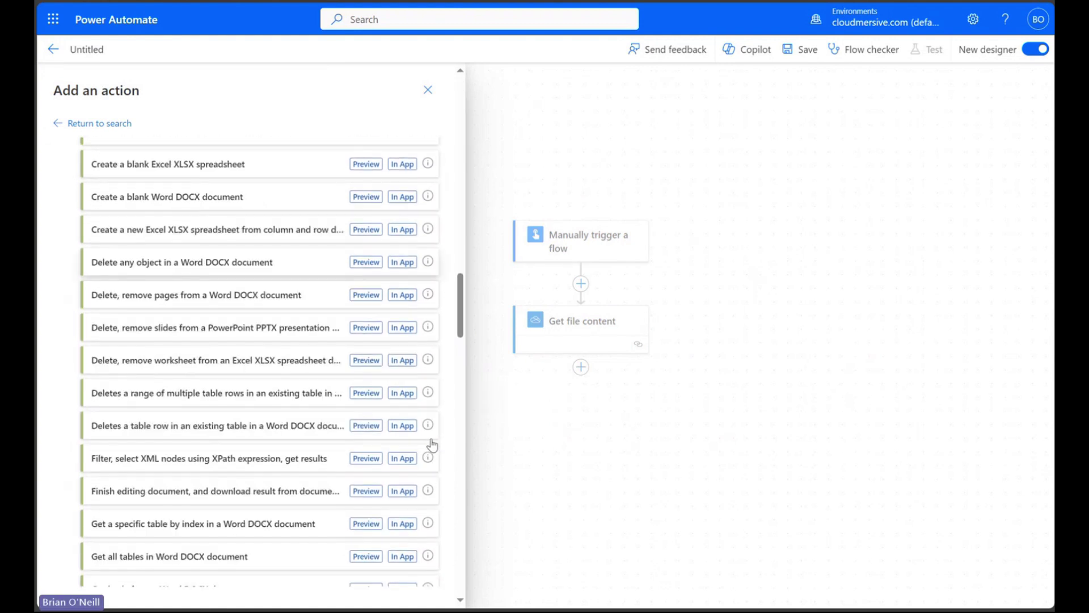
{"action": "scroll", "coordinate": [431, 445], "scroll_direction": "down", "scroll_amount": 10}
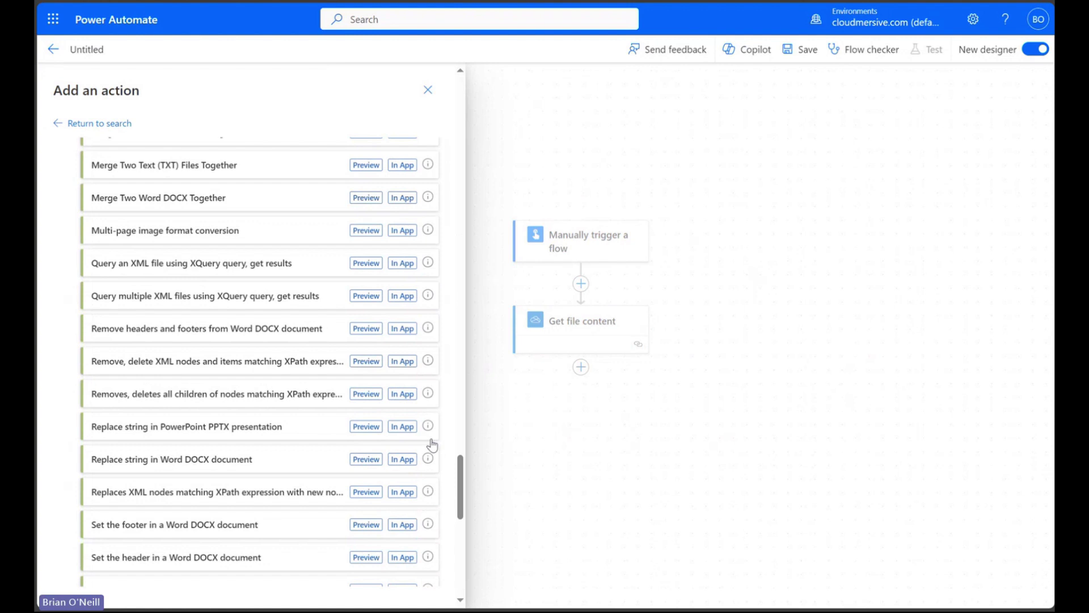
{"action": "scroll", "coordinate": [431, 442], "scroll_direction": "up", "scroll_amount": 1}
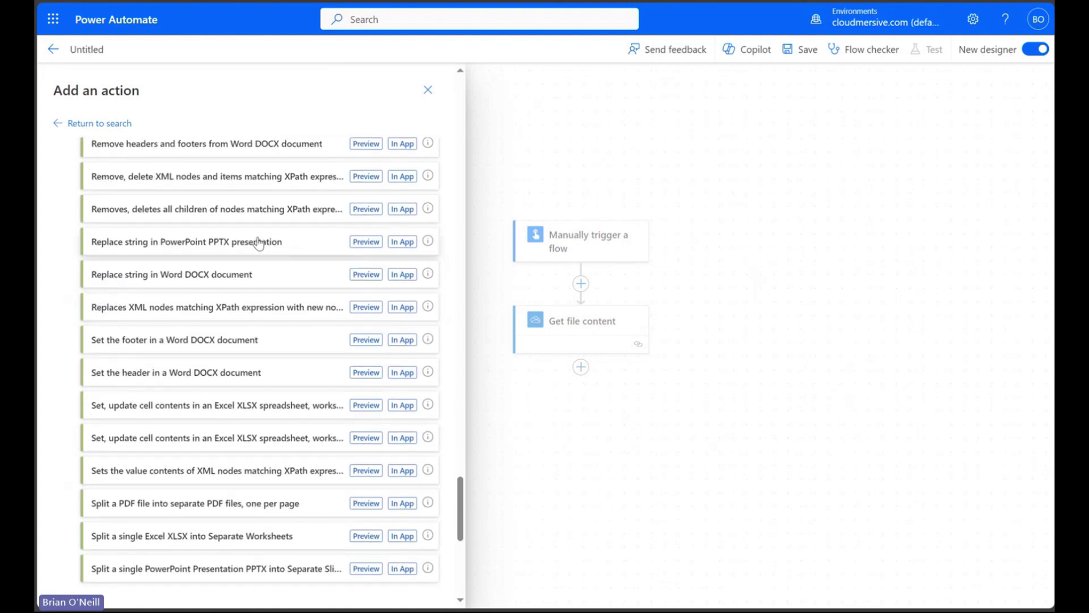
{"action": "left_click", "coordinate": [189, 242]}
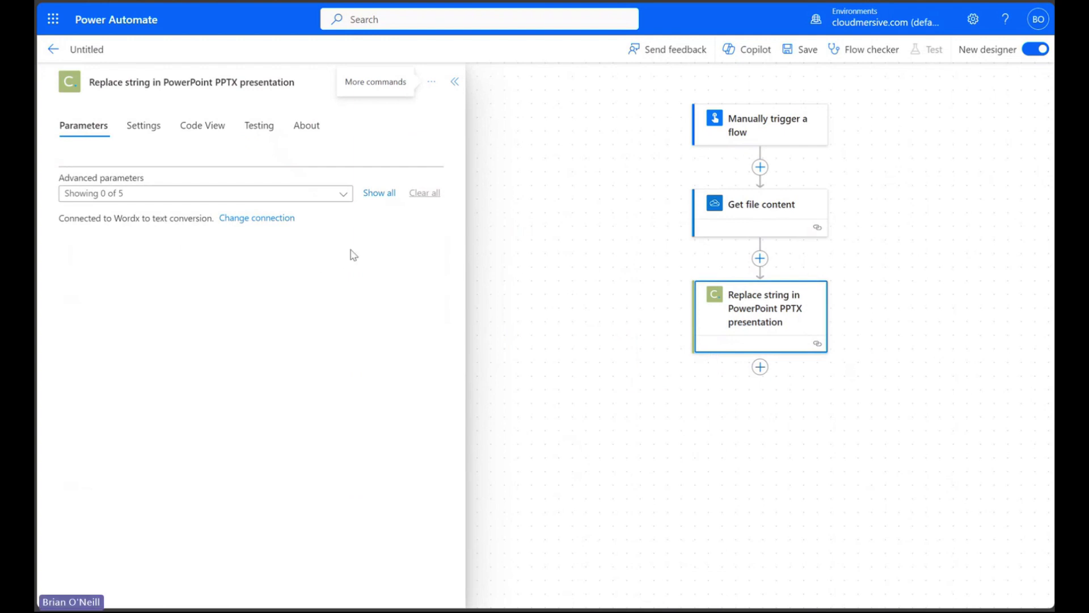
Step: Show all parameters and set InputFileBytes to the fetched File content, leaving InputFileUrl empty
{"action": "left_click", "coordinate": [371, 193]}
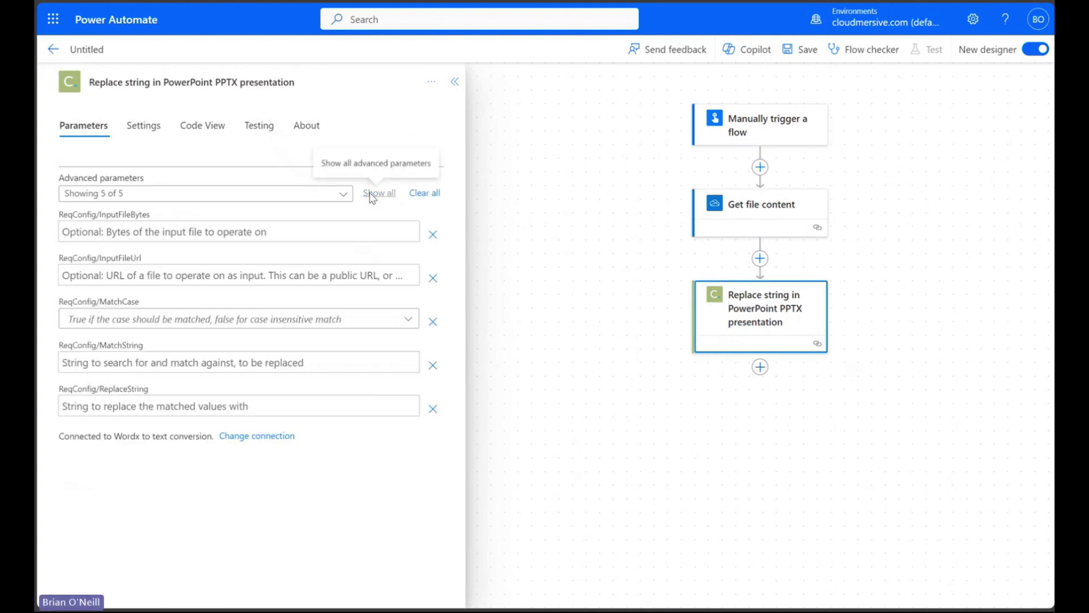
{"action": "left_click", "coordinate": [316, 232]}
{"action": "left_click", "coordinate": [420, 221]}
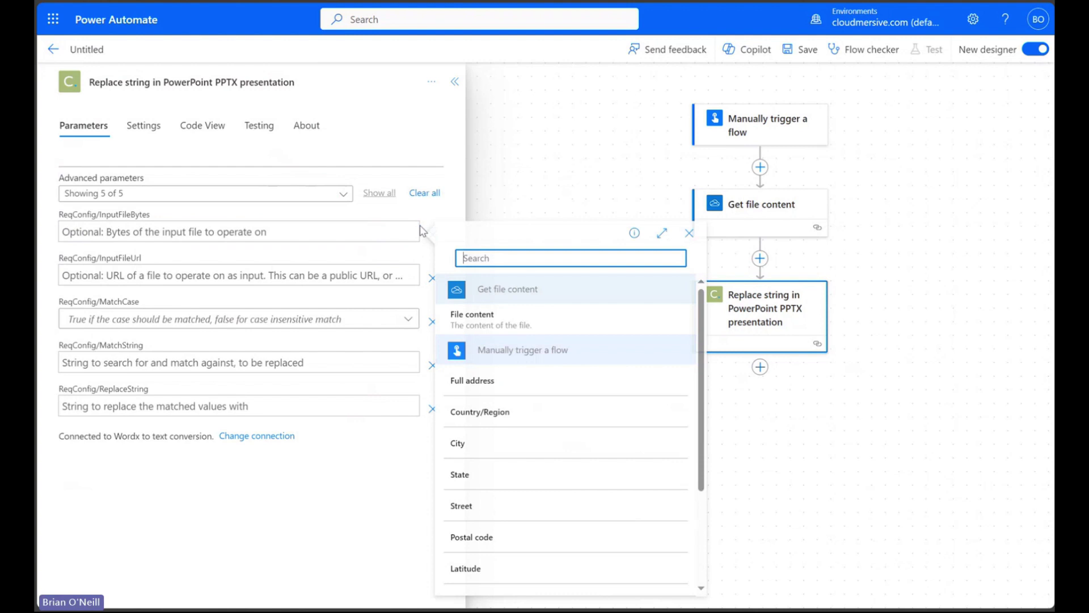
{"action": "left_click", "coordinate": [512, 324]}
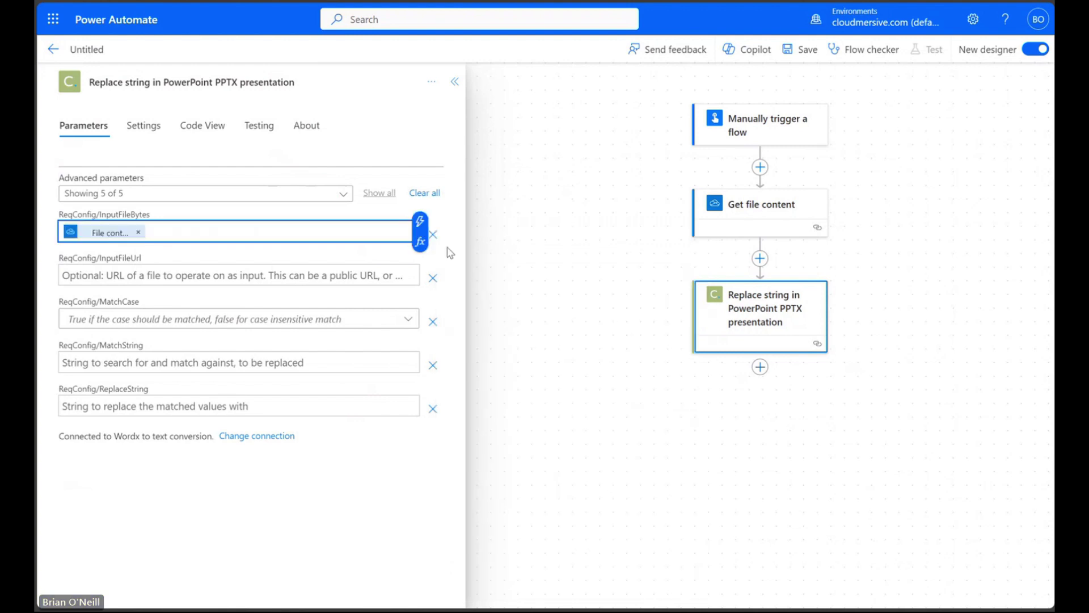
{"action": "left_click", "coordinate": [238, 273]}
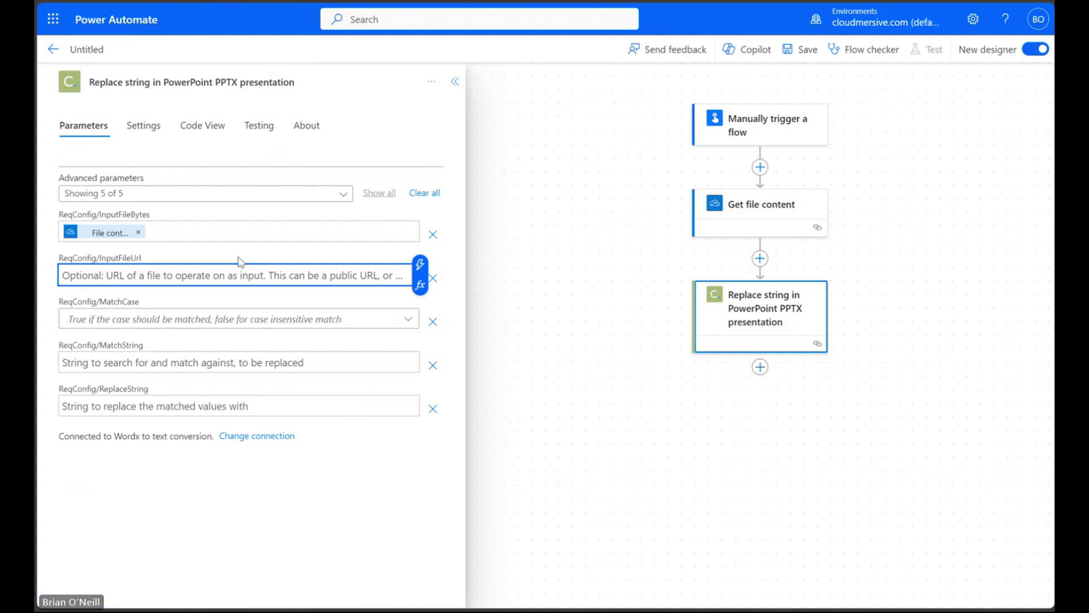
{"action": "left_click", "coordinate": [241, 261]}
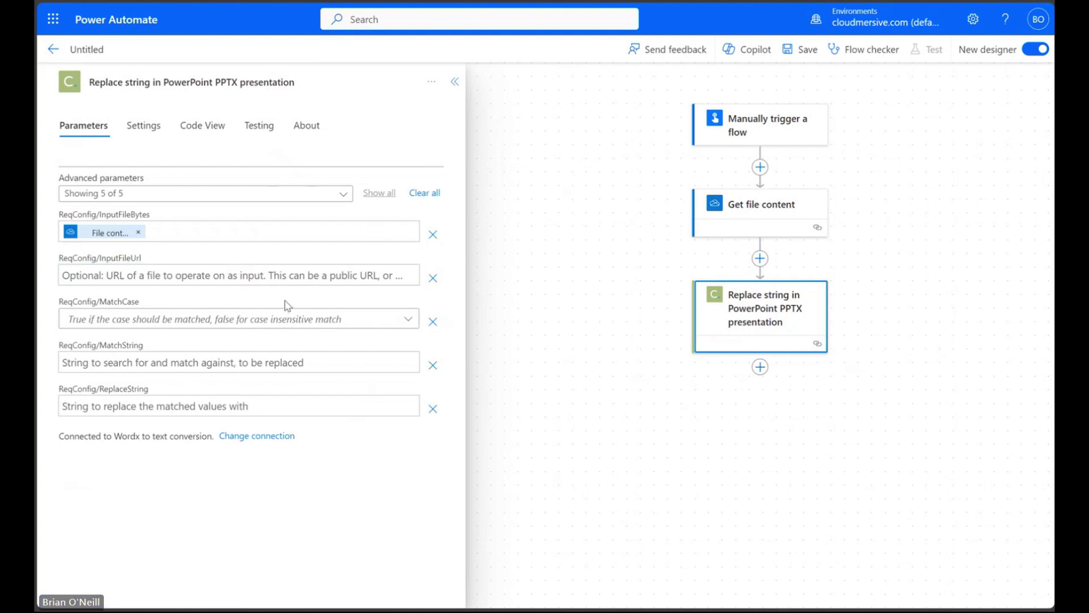
Step: Set MatchString to 'This is the wrong text' and ReplaceString to 'This is the correct text'
{"action": "left_click", "coordinate": [268, 359]}
{"action": "type", "text": "This is the wrong text"}
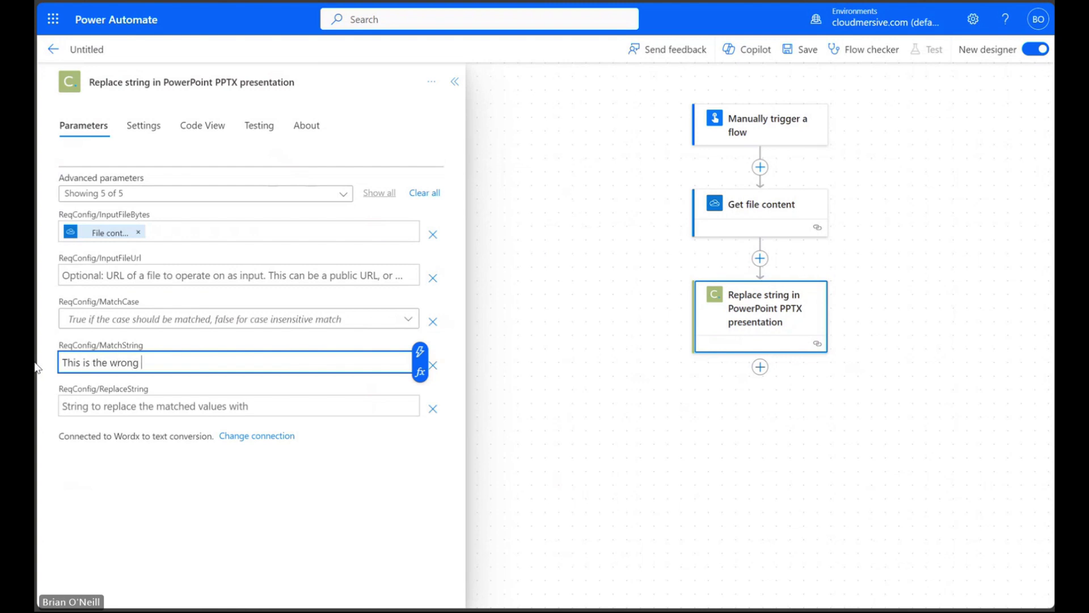
{"action": "left_click", "coordinate": [102, 405]}
{"action": "type", "text": "This is "}
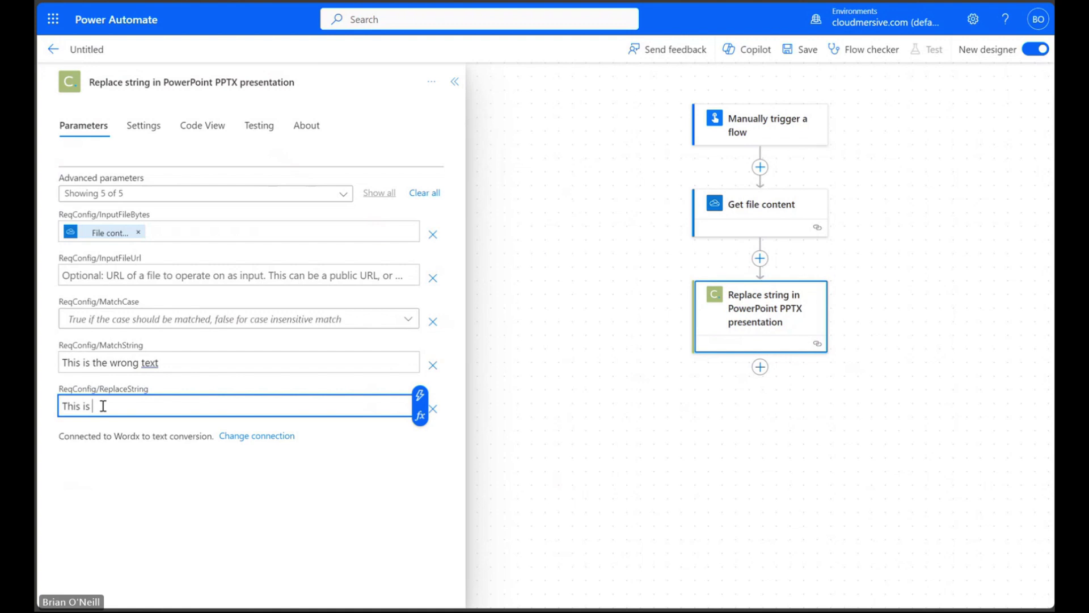
{"action": "type", "text": "the correct text"}
Step: Add OneDrive Create file saving OutputContent as file.pptx in /Sample Files
{"action": "left_click", "coordinate": [454, 83]}
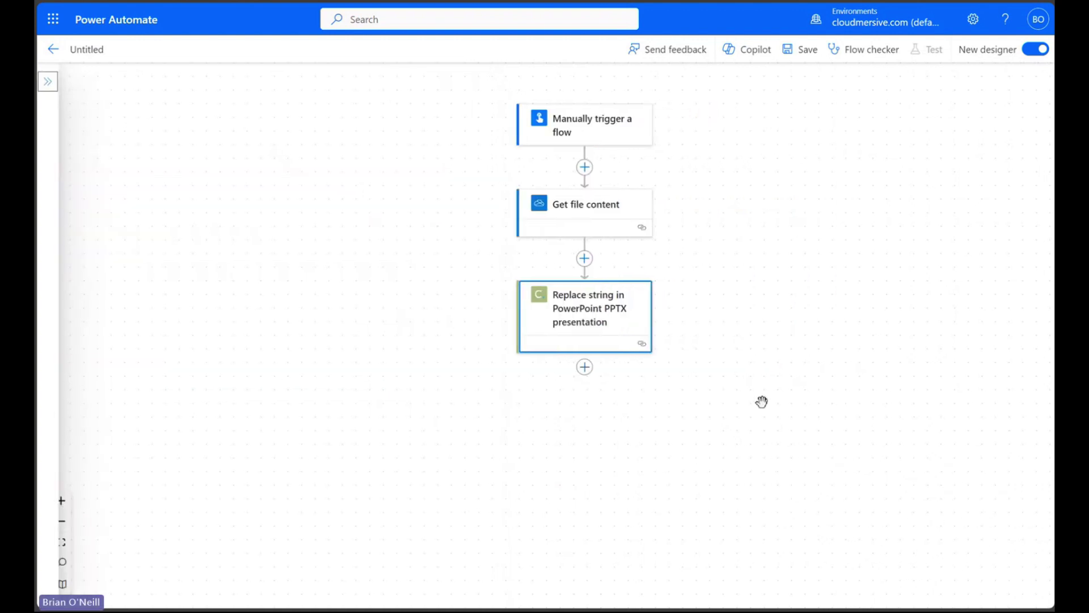
{"action": "left_click", "coordinate": [585, 366]}
{"action": "left_click", "coordinate": [589, 395]}
{"action": "type", "text": "create file"}
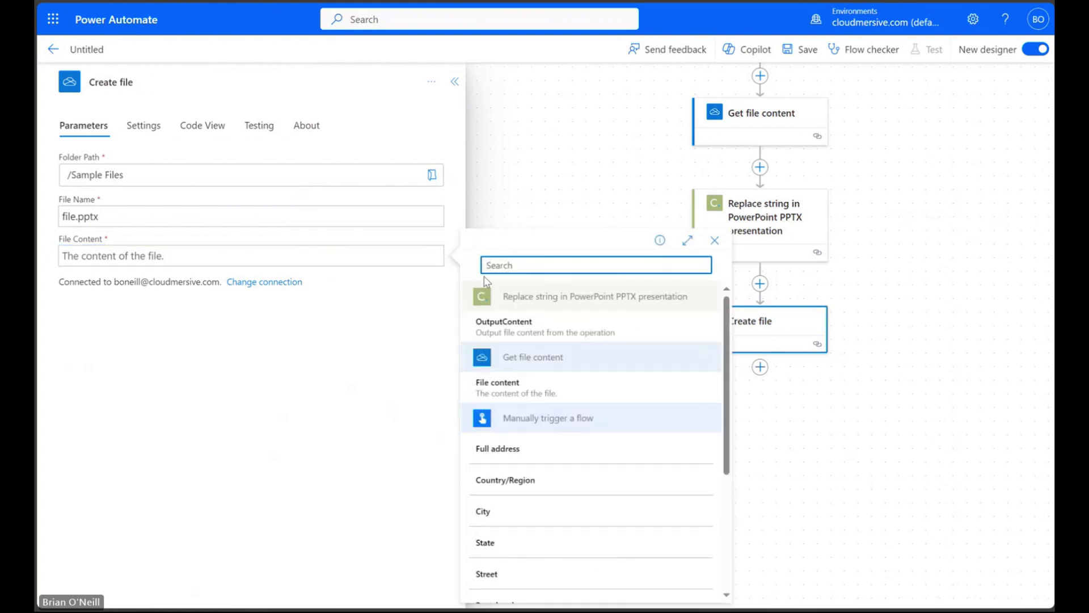
{"action": "left_click", "coordinate": [553, 326]}
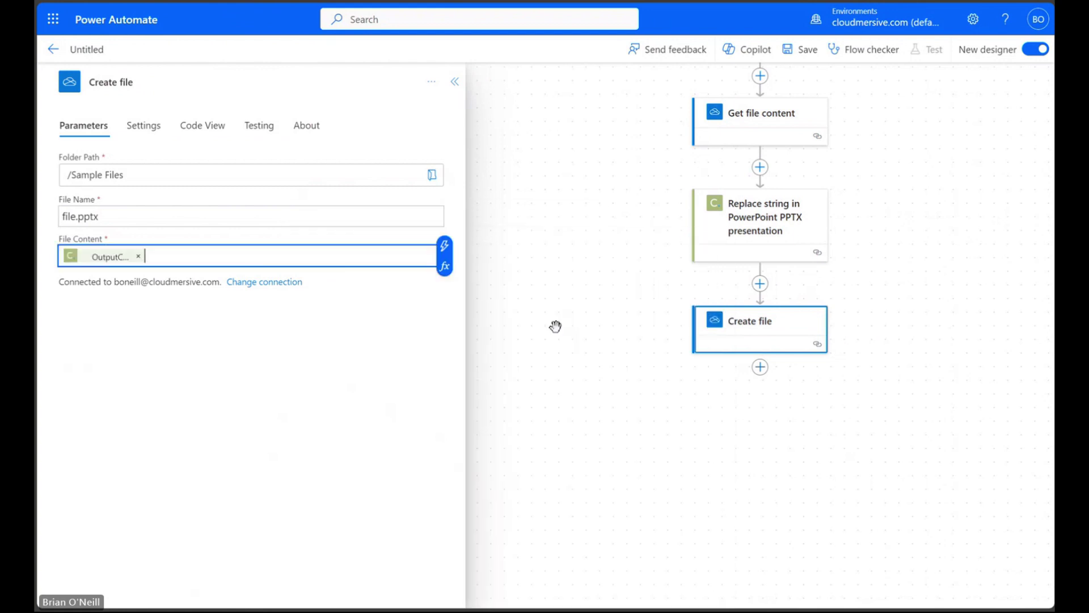
{"action": "left_click", "coordinate": [524, 190]}
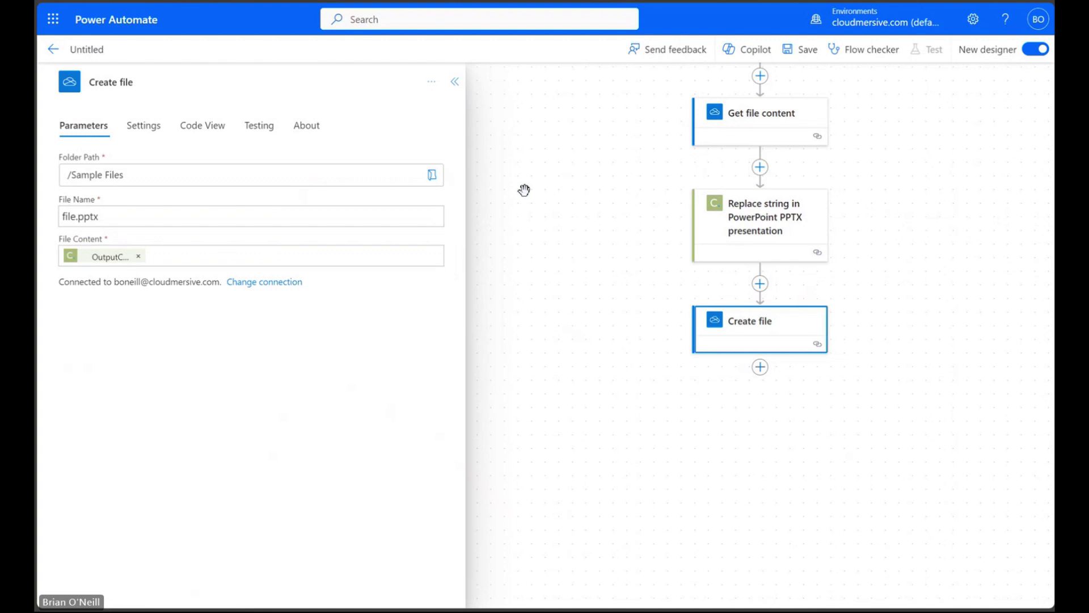
Step: Save the untitled flow from the top toolbar
{"action": "left_click", "coordinate": [802, 52]}
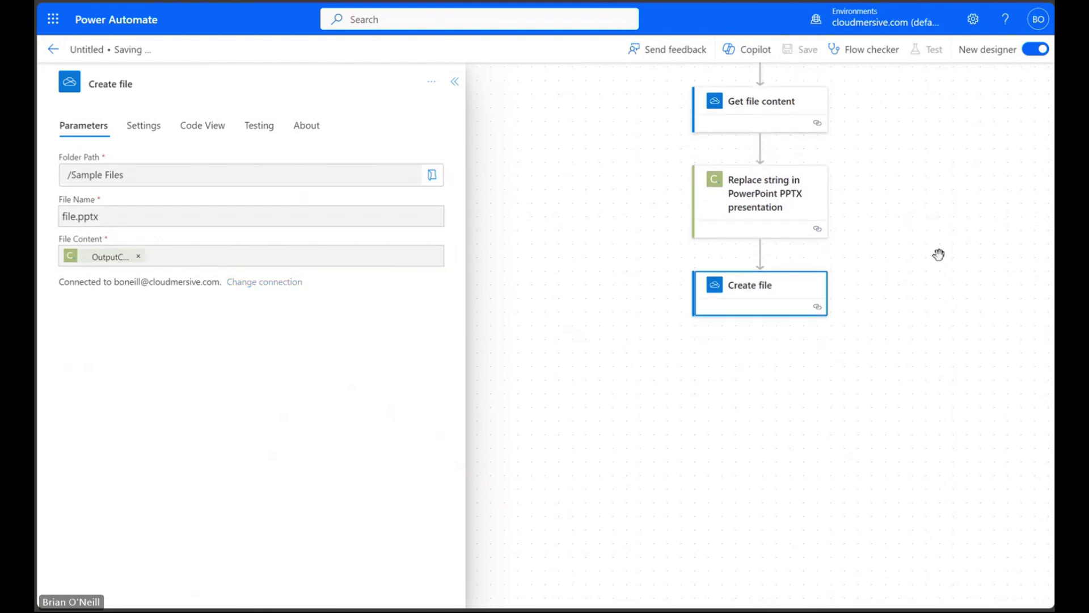